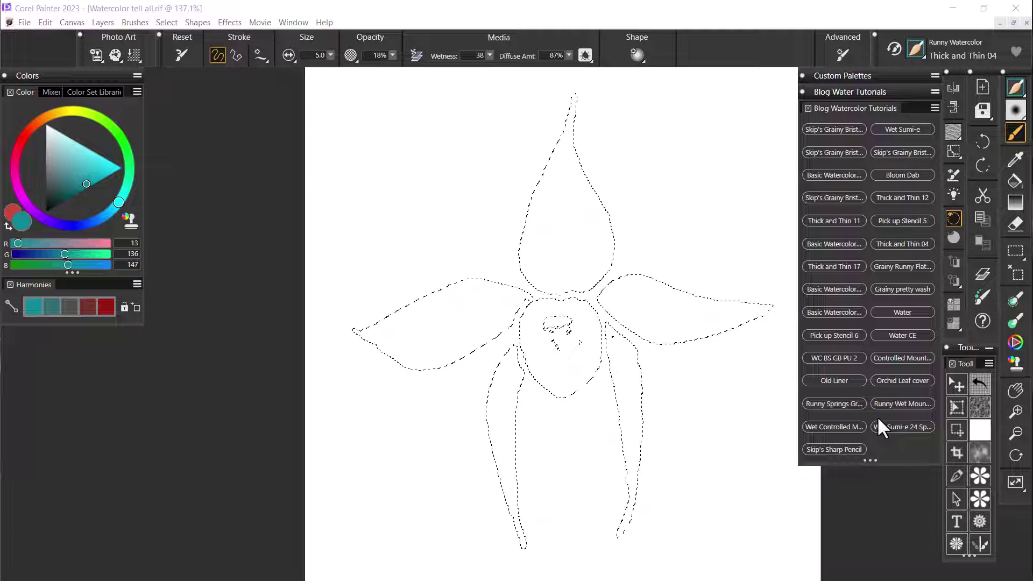
Step: Select the Basic Watercolor brush and try covering the flower's upper petal with a teal wash
left_click(824, 243)
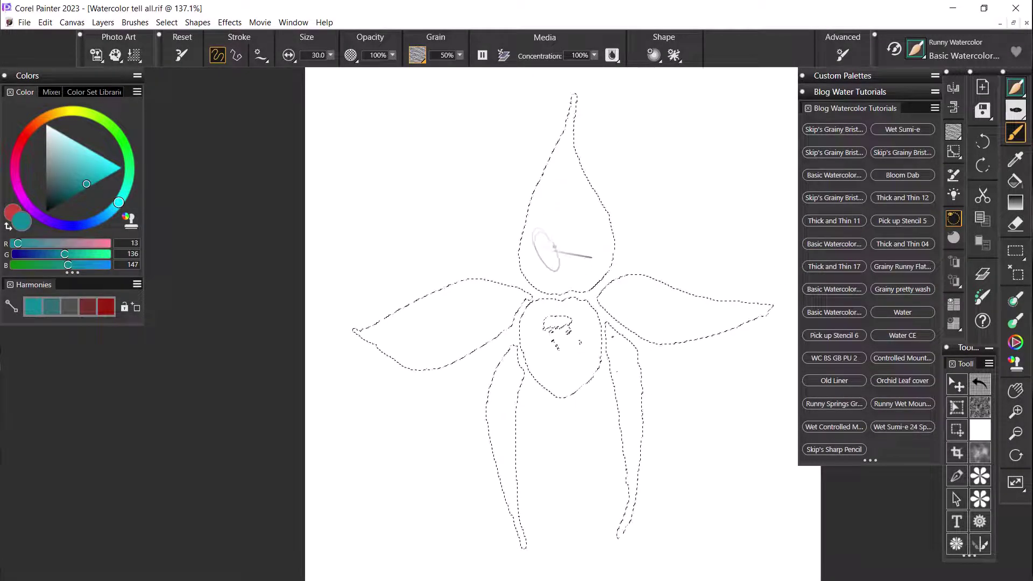
left_click_drag(538, 267, 571, 245)
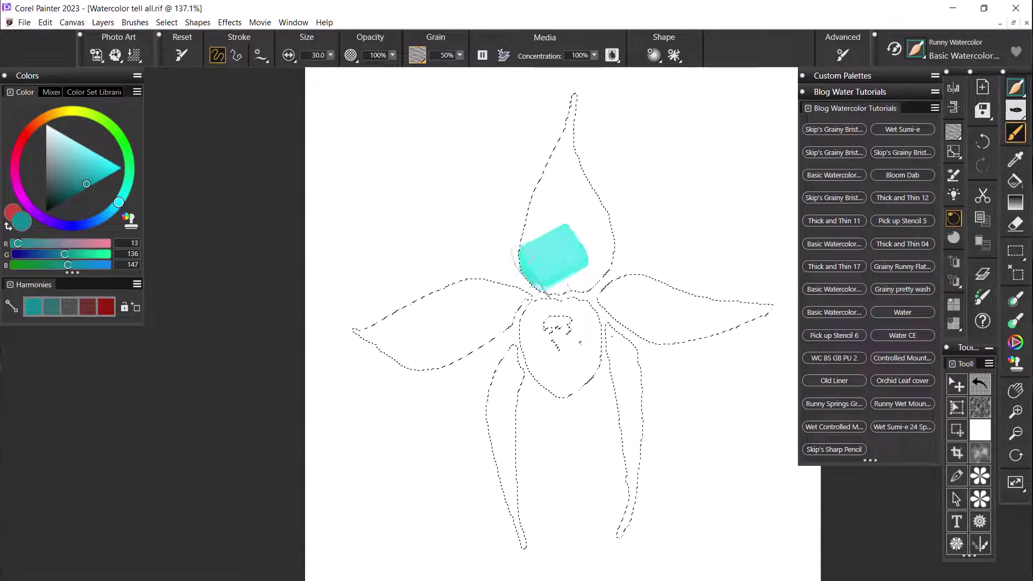
left_click_drag(611, 185, 573, 207)
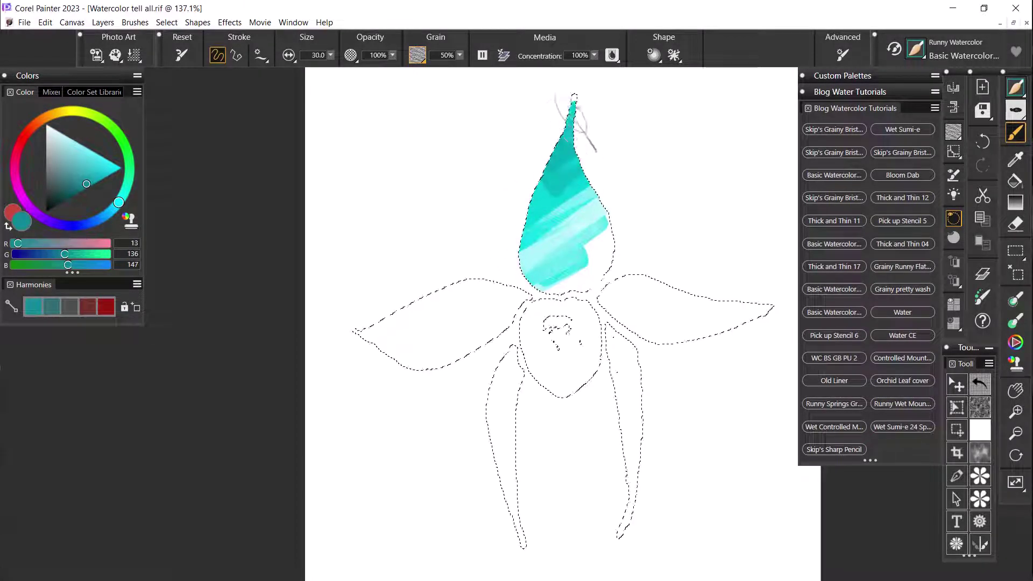
left_click_drag(574, 96, 579, 185)
mouse_move(532, 242)
left_mouse_down()
mouse_move(586, 236)
mouse_move(551, 268)
mouse_move(605, 245)
left_mouse_up()
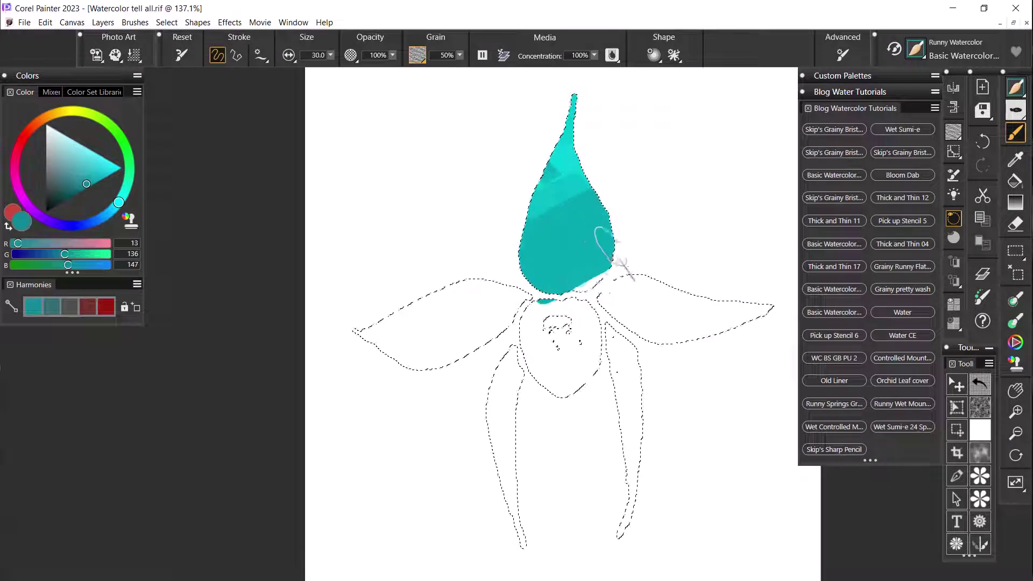
left_click_drag(580, 278, 581, 244)
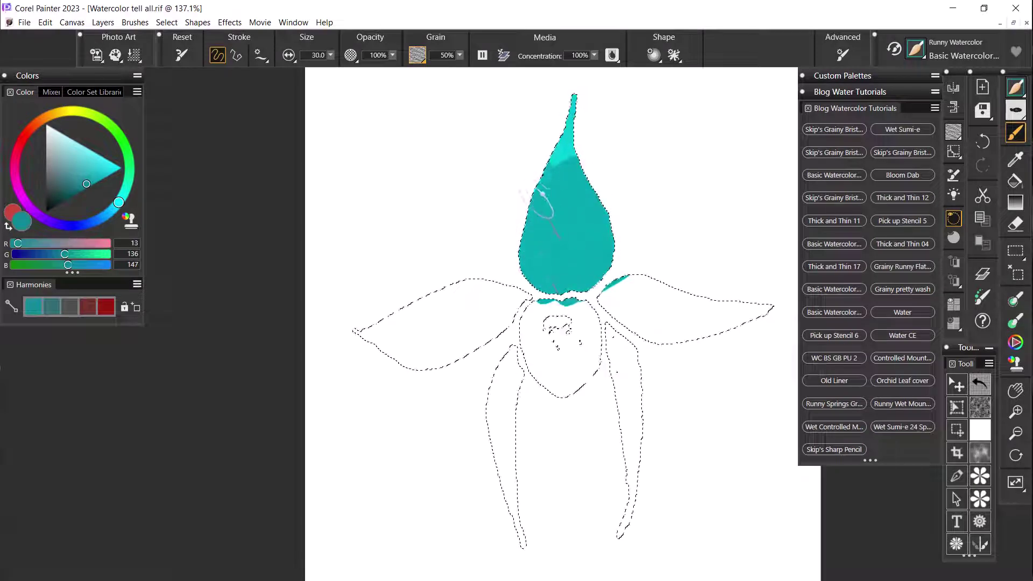
left_click_drag(543, 192, 574, 143)
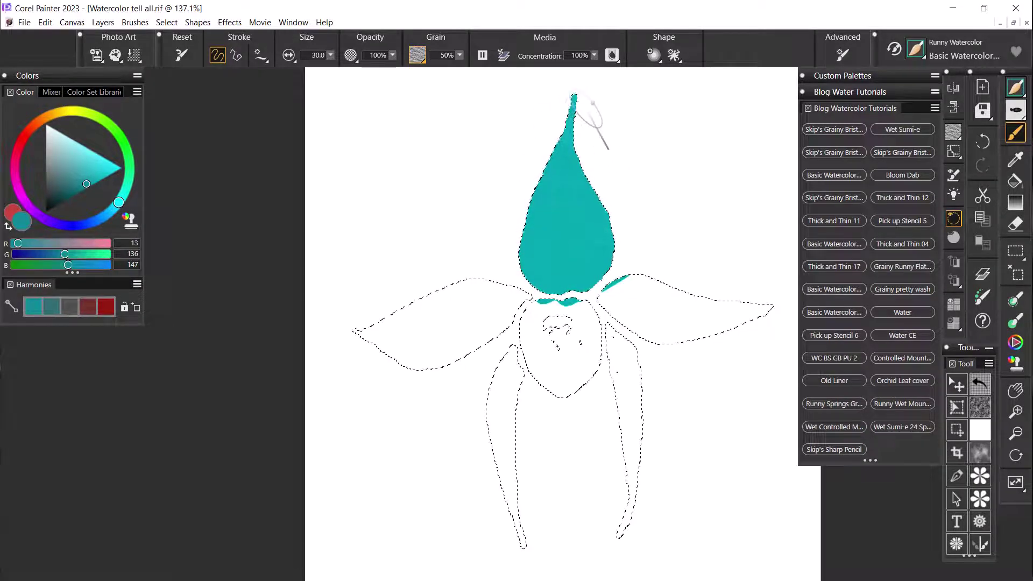
mouse_move(564, 113)
left_mouse_down()
mouse_move(536, 131)
mouse_move(597, 117)
mouse_move(543, 172)
mouse_move(588, 159)
mouse_move(544, 186)
mouse_move(573, 175)
mouse_move(559, 215)
mouse_move(532, 211)
mouse_move(573, 221)
mouse_move(581, 213)
mouse_move(524, 239)
mouse_move(575, 242)
mouse_move(602, 220)
mouse_move(547, 249)
left_mouse_up()
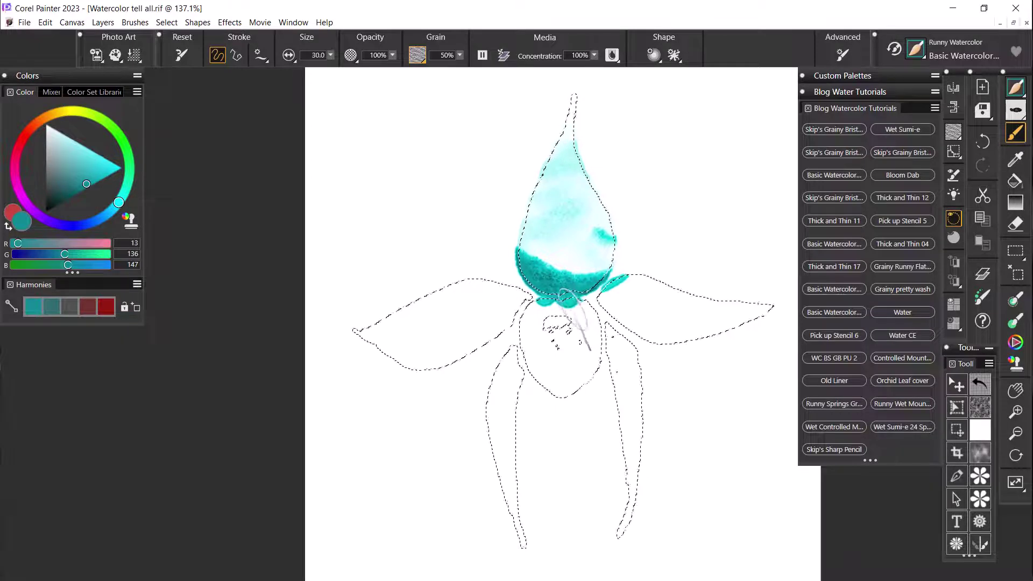
key("ctrl+z")
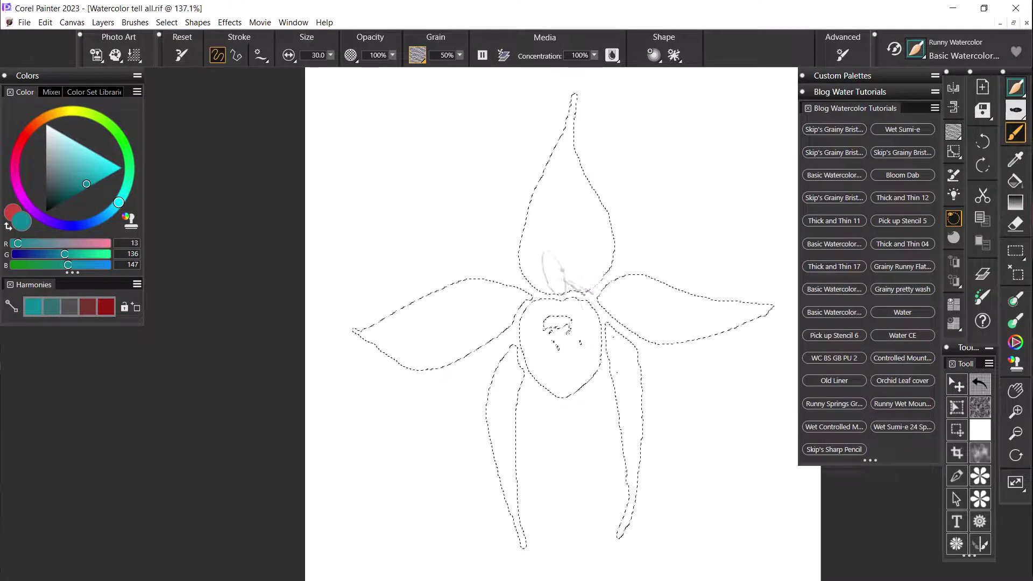
Step: Try painting the upper petal with varied teal tones, deepest at the petal's base and pale toward the tip
mouse_move(555, 267)
left_mouse_down()
mouse_move(593, 261)
mouse_move(585, 271)
mouse_move(603, 281)
mouse_move(605, 245)
left_mouse_up()
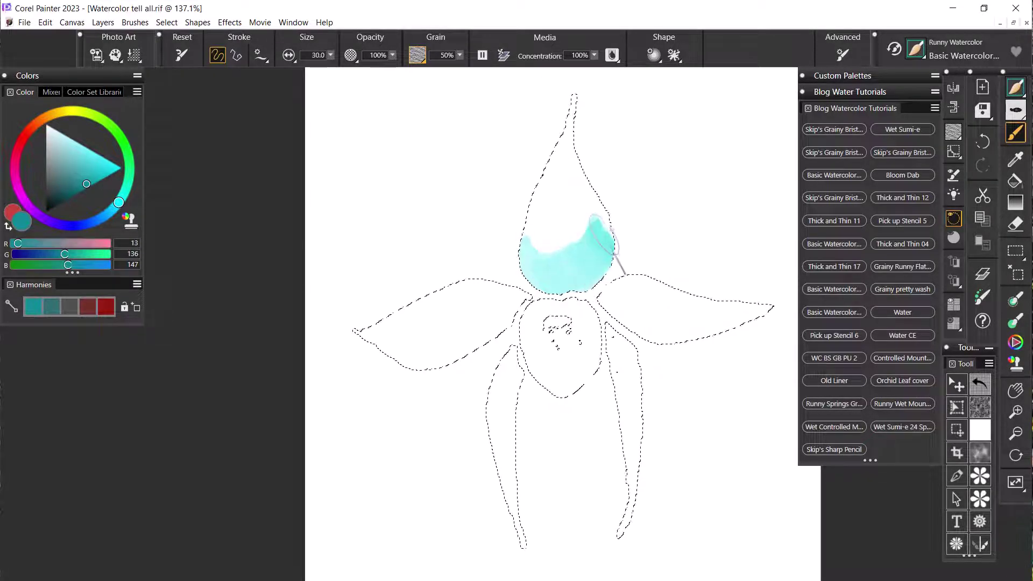
left_click_drag(603, 232, 562, 263)
mouse_move(591, 219)
left_mouse_down()
mouse_move(557, 221)
mouse_move(577, 199)
mouse_move(546, 199)
mouse_move(591, 186)
mouse_move(563, 174)
mouse_move(581, 154)
mouse_move(563, 156)
mouse_move(594, 95)
mouse_move(589, 145)
mouse_move(555, 171)
mouse_move(580, 168)
mouse_move(552, 187)
mouse_move(588, 191)
mouse_move(546, 200)
mouse_move(589, 205)
mouse_move(544, 232)
left_mouse_up()
mouse_move(608, 237)
left_mouse_down()
mouse_move(602, 256)
mouse_move(534, 266)
left_mouse_up()
mouse_move(606, 281)
left_mouse_down()
mouse_move(531, 270)
mouse_move(598, 280)
mouse_move(618, 251)
mouse_move(590, 267)
left_mouse_up()
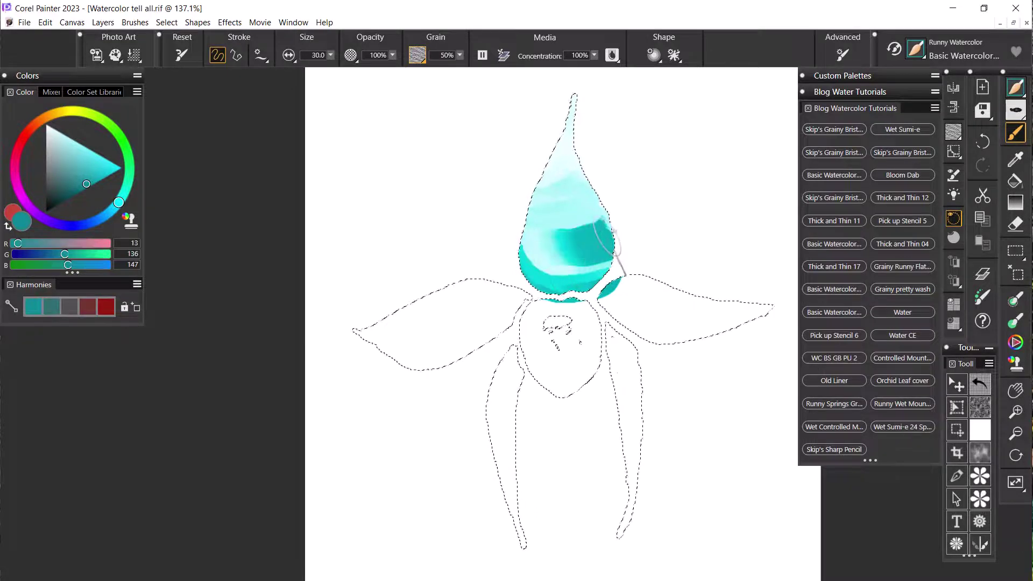
mouse_move(614, 231)
left_mouse_down()
mouse_move(584, 259)
mouse_move(595, 258)
left_mouse_up()
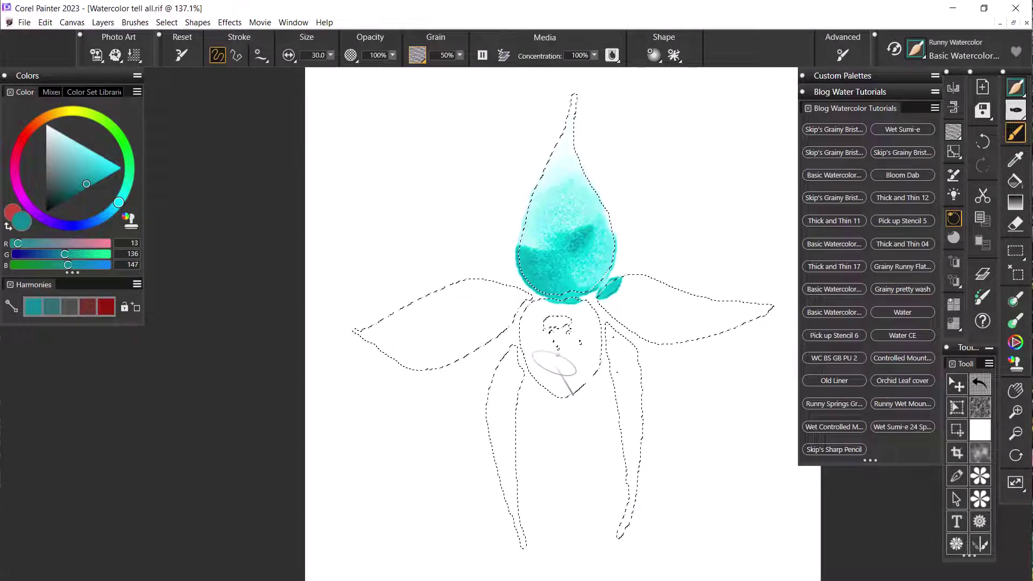
Step: Set the main color to ochre (R 198, G 152, B 56) and try a glaze of it over the teal petal
left_click(8, 226)
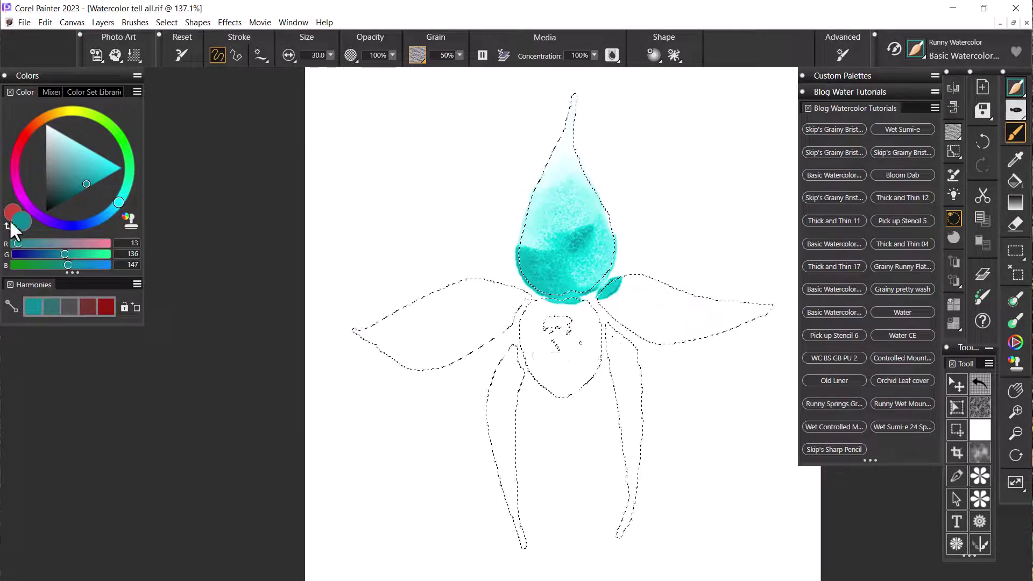
left_click(53, 113)
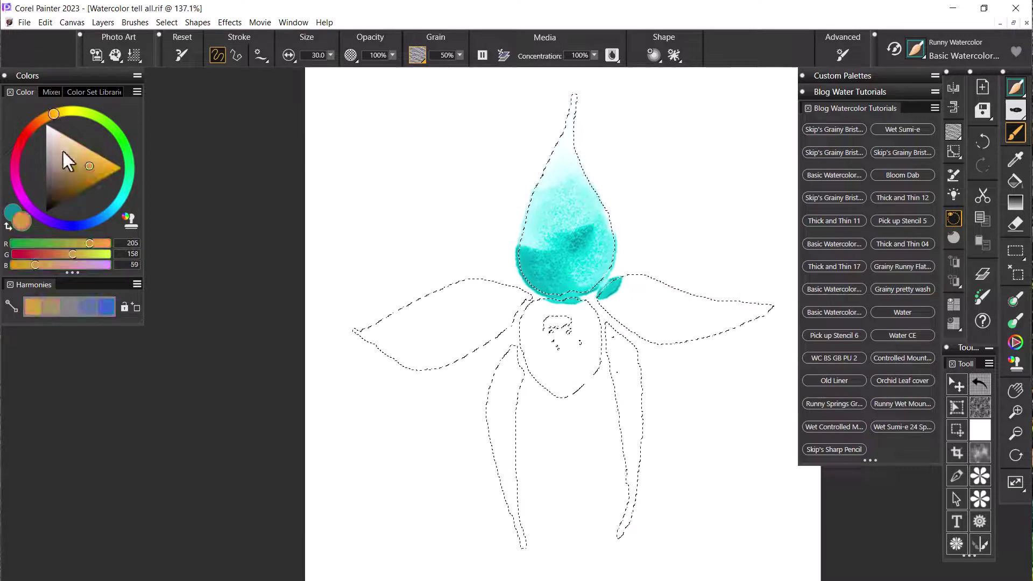
left_click_drag(86, 160, 88, 167)
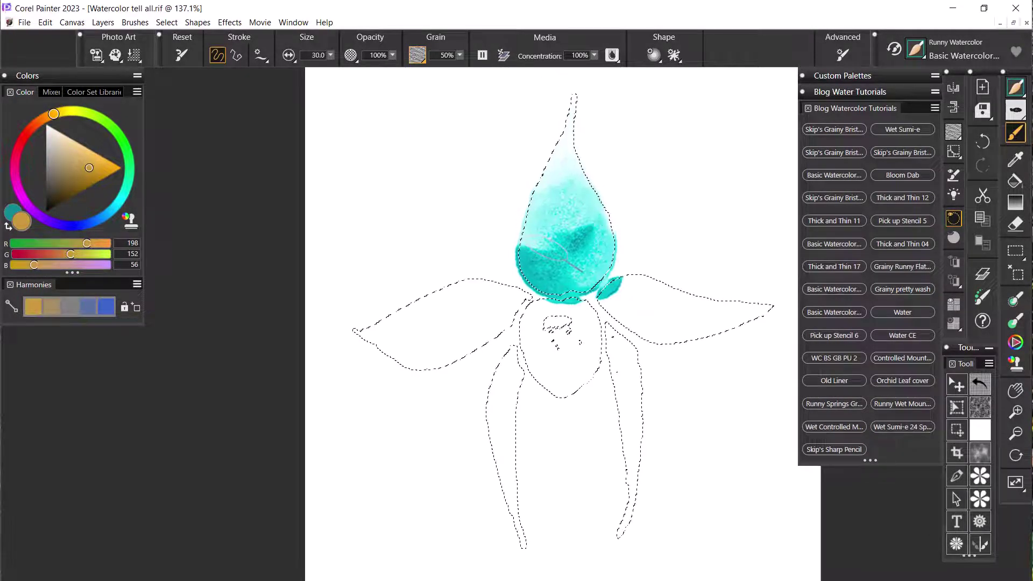
mouse_move(537, 262)
left_mouse_down()
mouse_move(601, 256)
mouse_move(581, 272)
mouse_move(558, 269)
mouse_move(551, 238)
mouse_move(624, 236)
left_mouse_up()
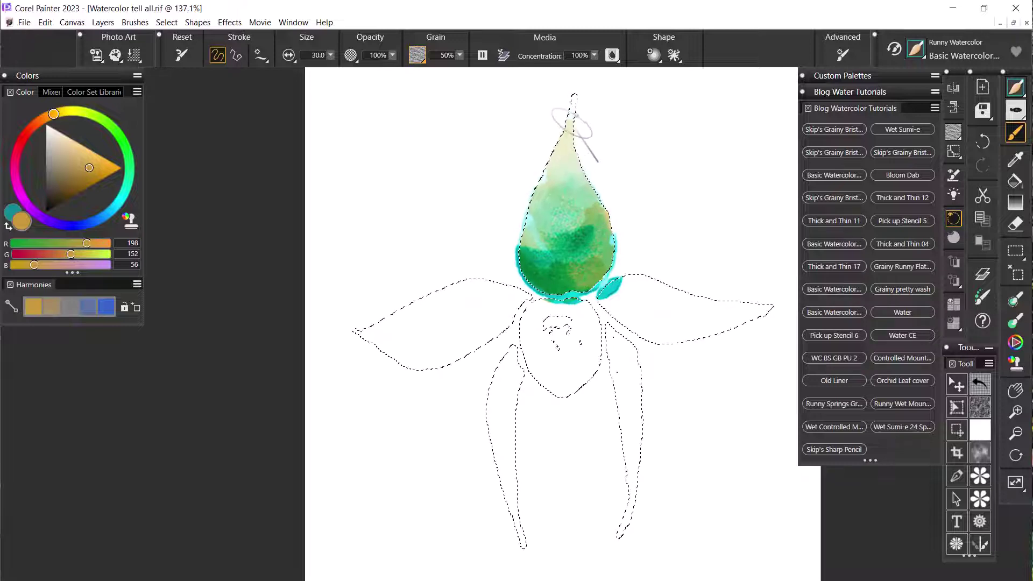
left_click_drag(572, 122, 583, 93)
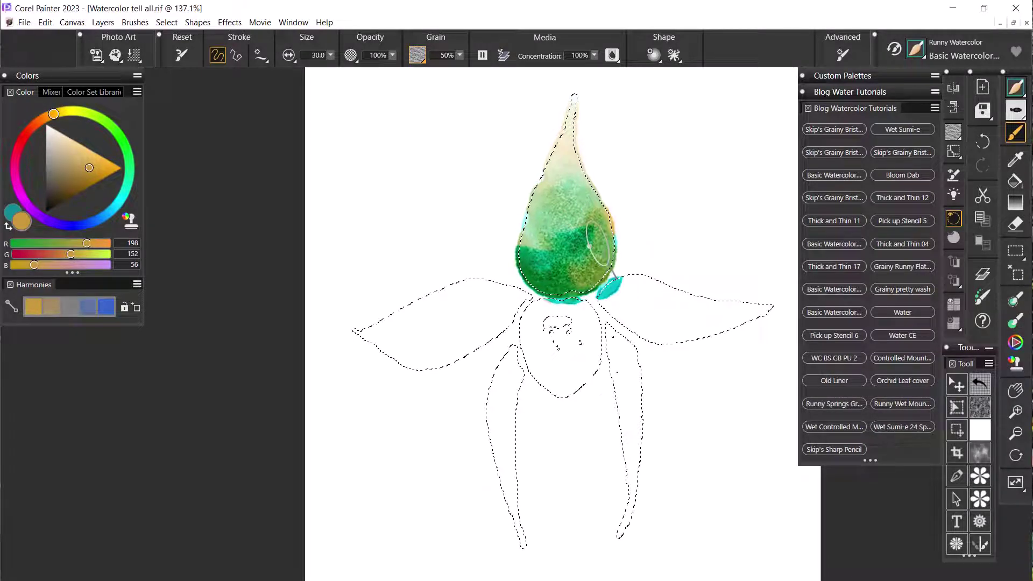
key("ctrl+z")
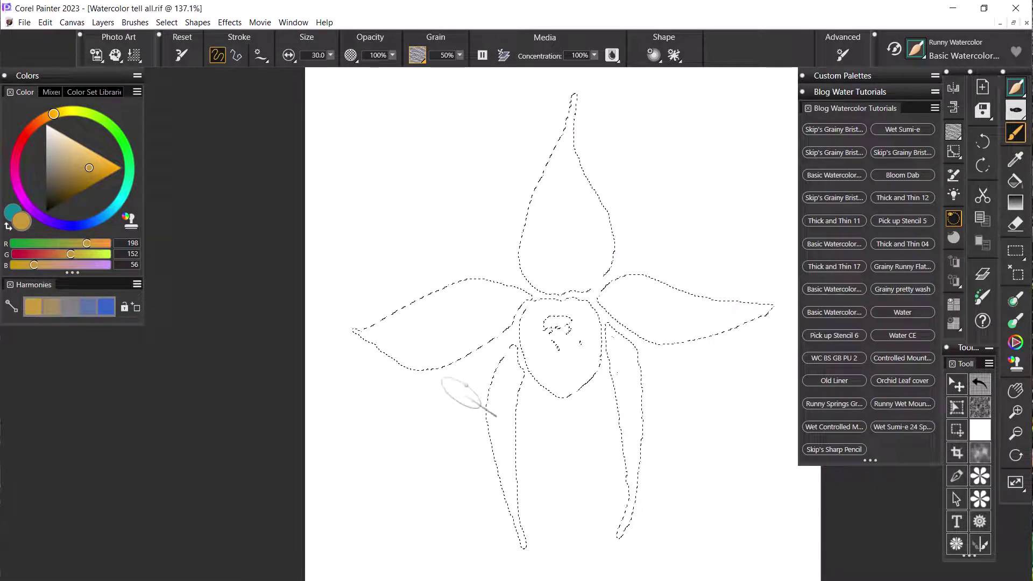
Step: Pause the watercolor diffusion and cover the upper petal with solid teal strokes
left_click(483, 55)
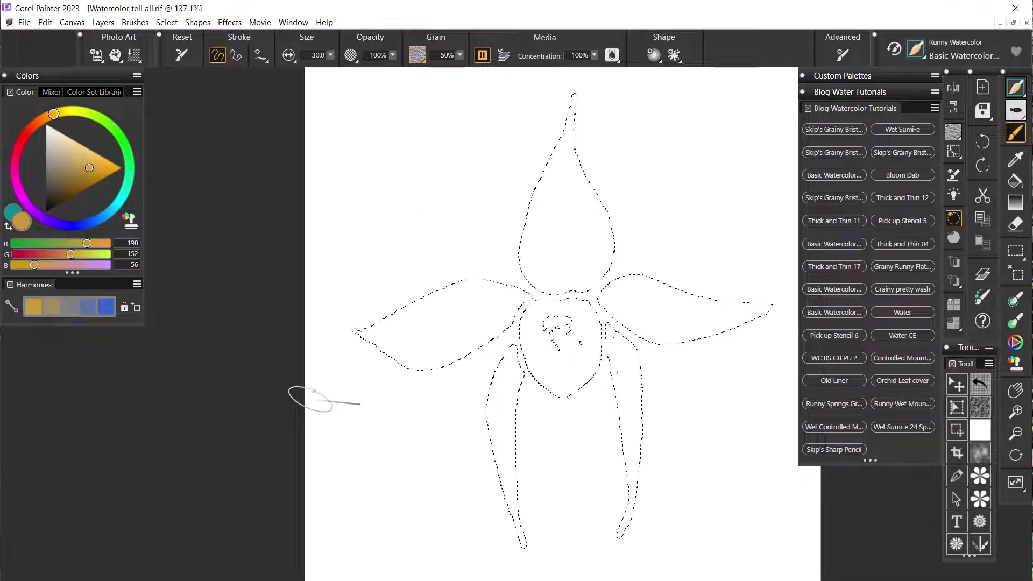
left_click(8, 226)
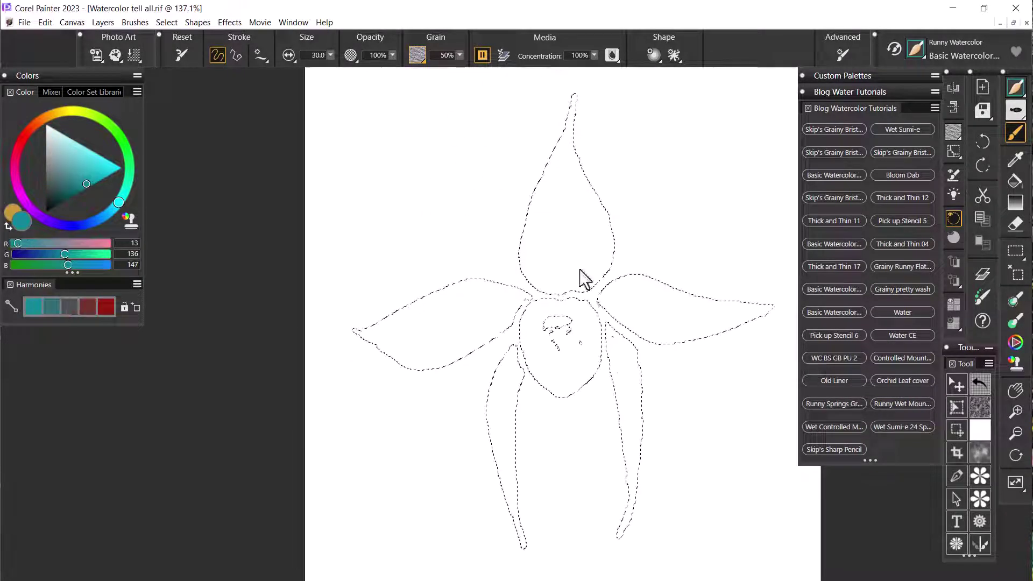
left_click_drag(526, 283, 619, 267)
mouse_move(535, 253)
left_mouse_down()
mouse_move(579, 240)
mouse_move(585, 189)
left_mouse_up()
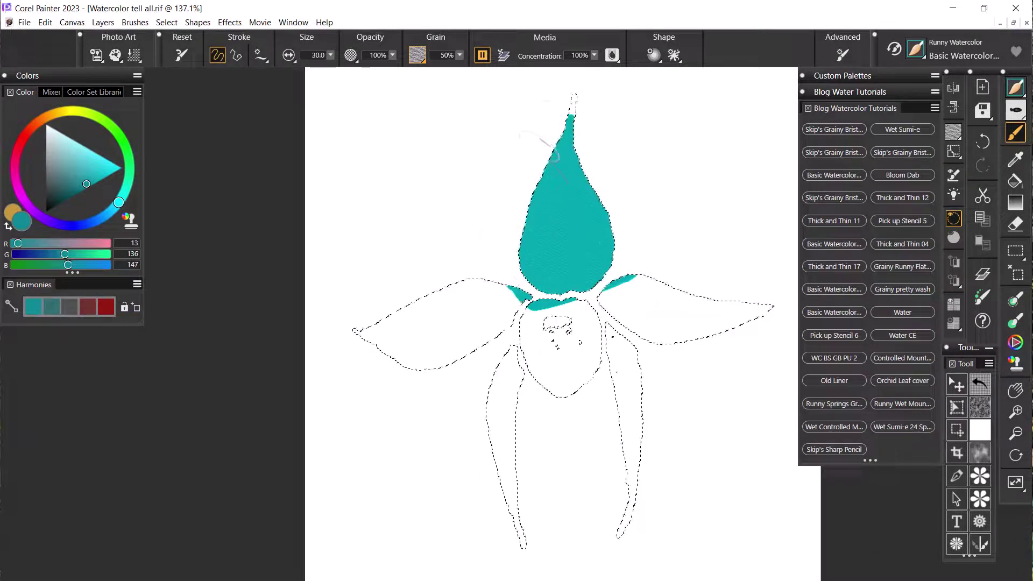
Step: Rework the undiffused teal strokes on the upper petal into a gradation from a pale tip to a darker base
key("ctrl+z")
key("ctrl+z")
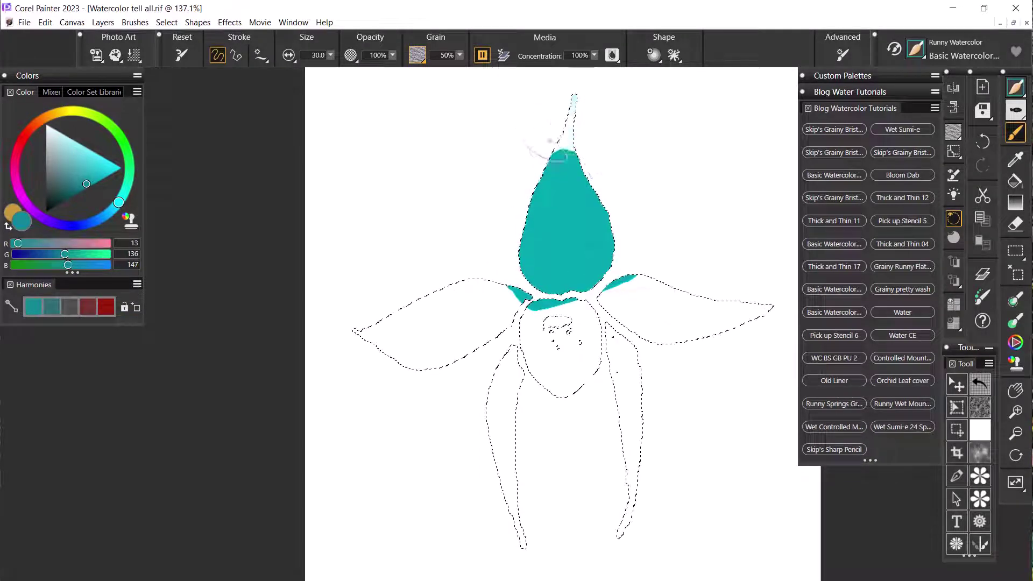
key("ctrl+z")
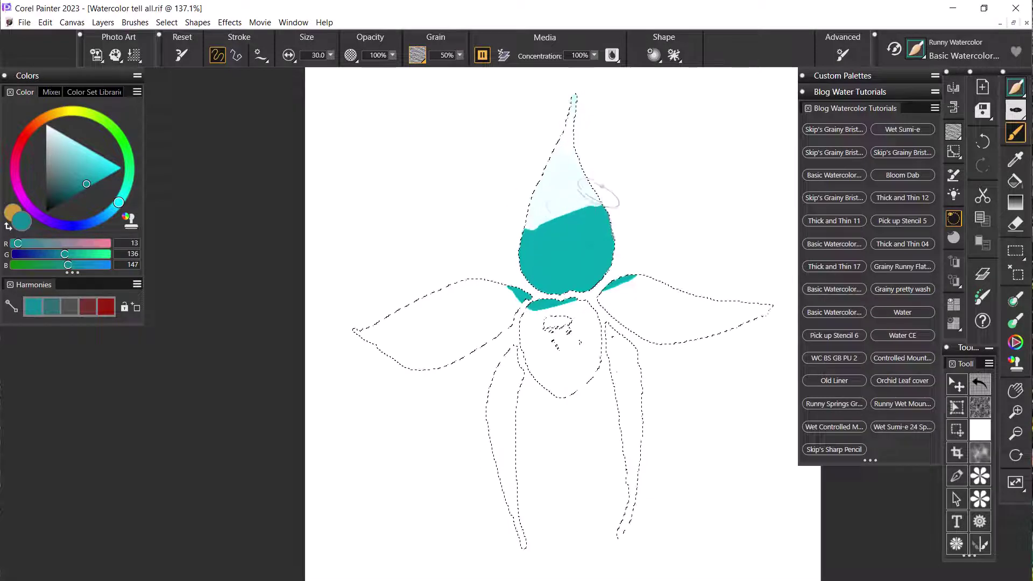
key("ctrl+z")
mouse_move(614, 218)
left_mouse_down()
mouse_move(567, 240)
mouse_move(595, 225)
mouse_move(529, 236)
mouse_move(606, 154)
left_mouse_up()
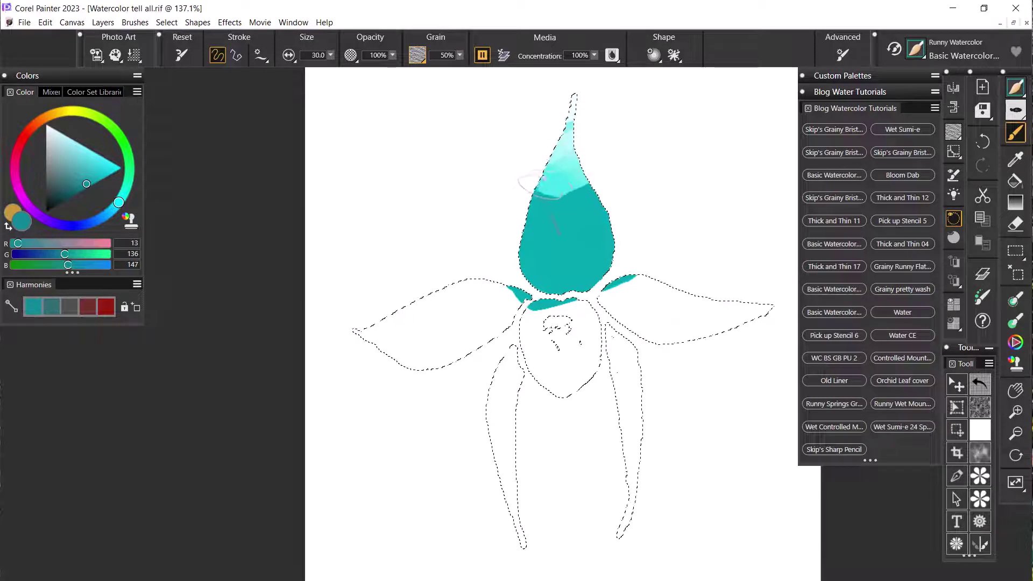
mouse_move(553, 200)
left_mouse_down()
mouse_move(590, 191)
mouse_move(524, 228)
mouse_move(593, 207)
left_mouse_up()
mouse_move(549, 233)
left_mouse_down()
mouse_move(592, 235)
mouse_move(532, 249)
left_mouse_up()
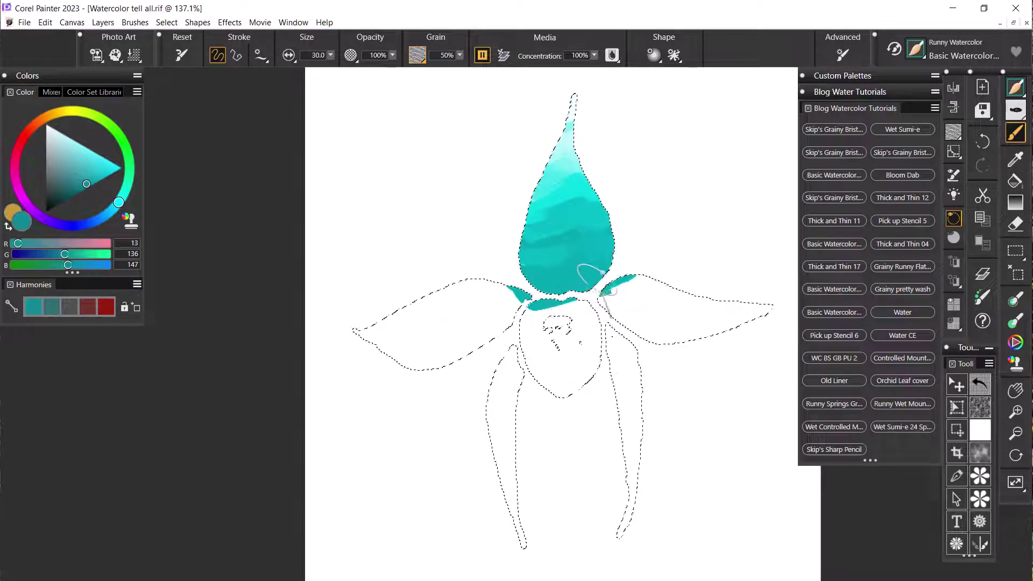
left_click(530, 262)
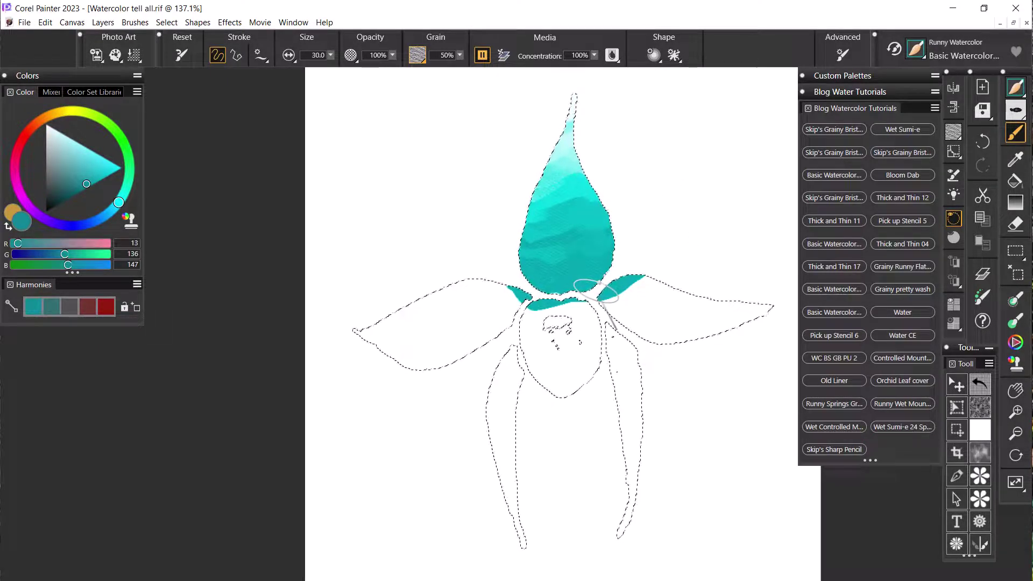
Step: Try overpainting the teal petal with ochre that fades toward the tip, and resume diffusion to blend the strokes
left_click(9, 227)
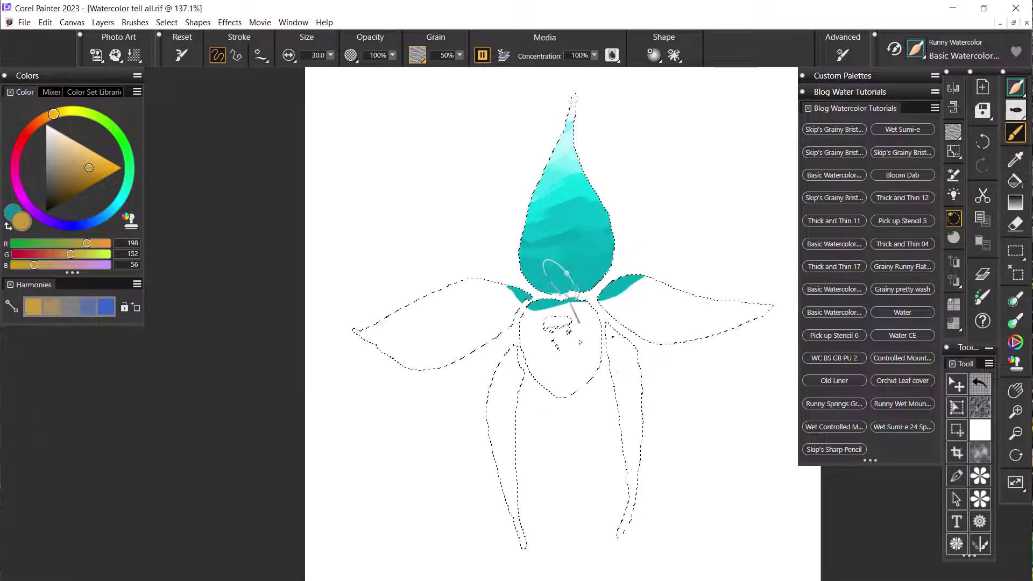
left_click_drag(565, 276, 605, 257)
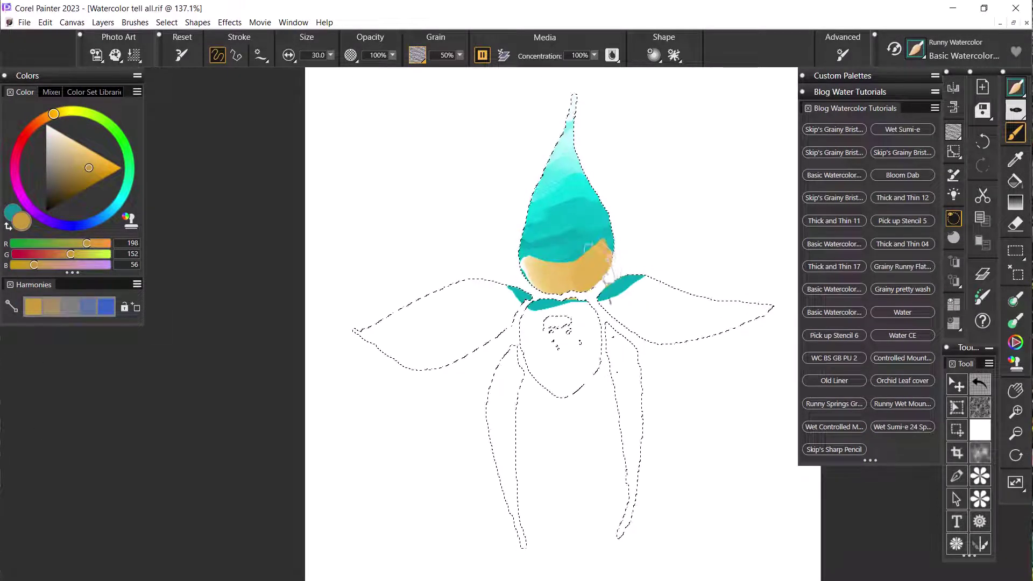
left_click_drag(544, 268, 534, 254)
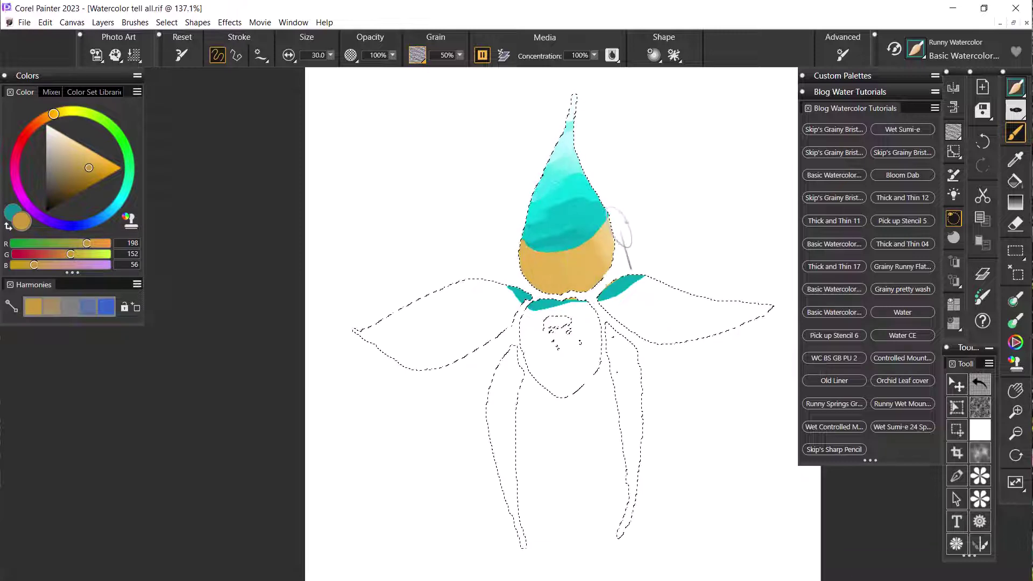
mouse_move(623, 226)
left_mouse_down()
mouse_move(527, 236)
mouse_move(599, 198)
mouse_move(583, 195)
mouse_move(554, 222)
mouse_move(532, 206)
mouse_move(582, 193)
mouse_move(589, 175)
mouse_move(546, 177)
mouse_move(583, 156)
left_mouse_up()
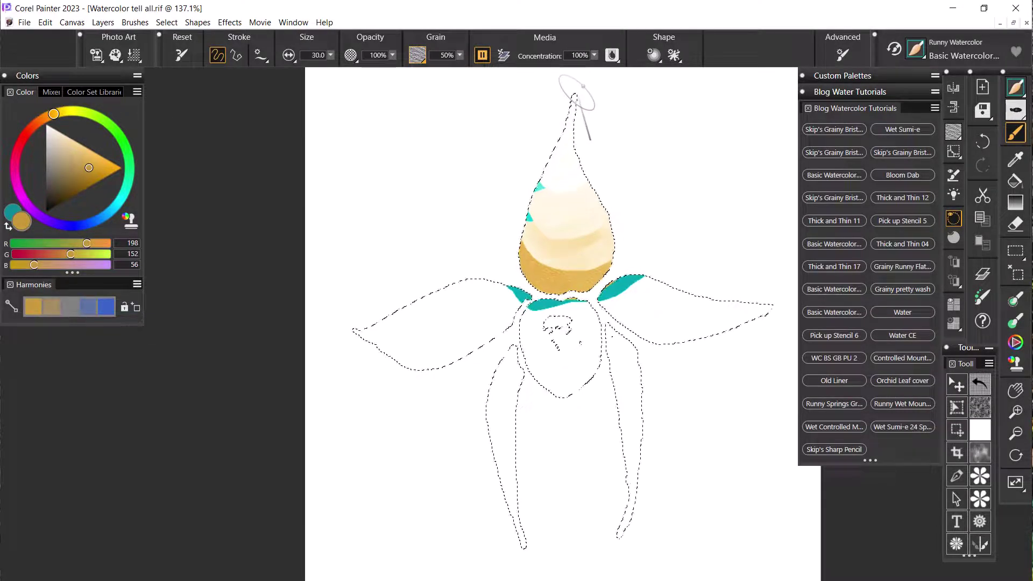
left_click(484, 55)
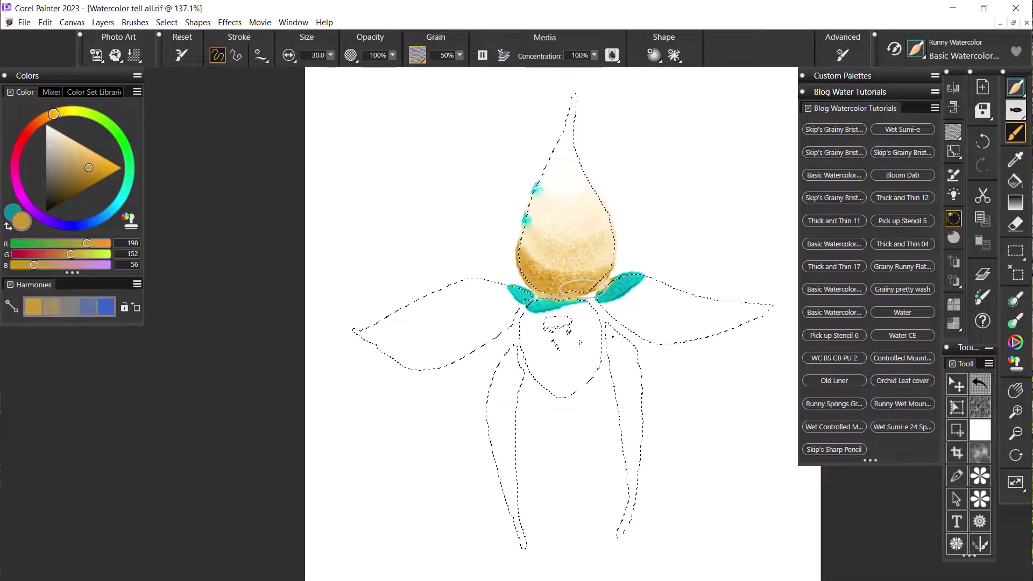
key("ctrl+z")
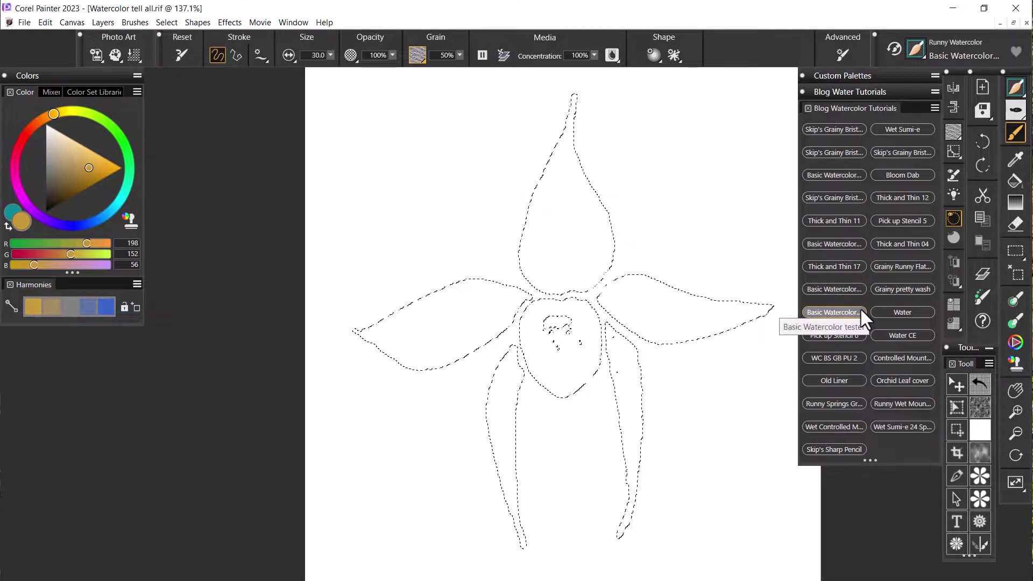
Step: Fill the whole upper petal with solid teal using the Basic Watercolor brush, with diffusion active
left_click(8, 226)
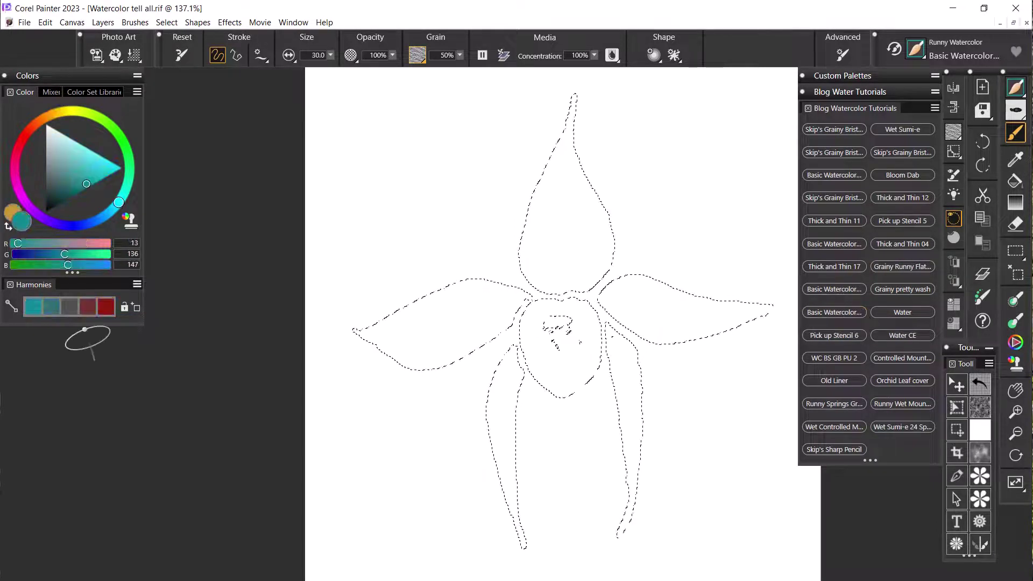
mouse_move(608, 240)
left_mouse_down()
mouse_move(557, 290)
mouse_move(629, 265)
mouse_move(559, 270)
left_mouse_up()
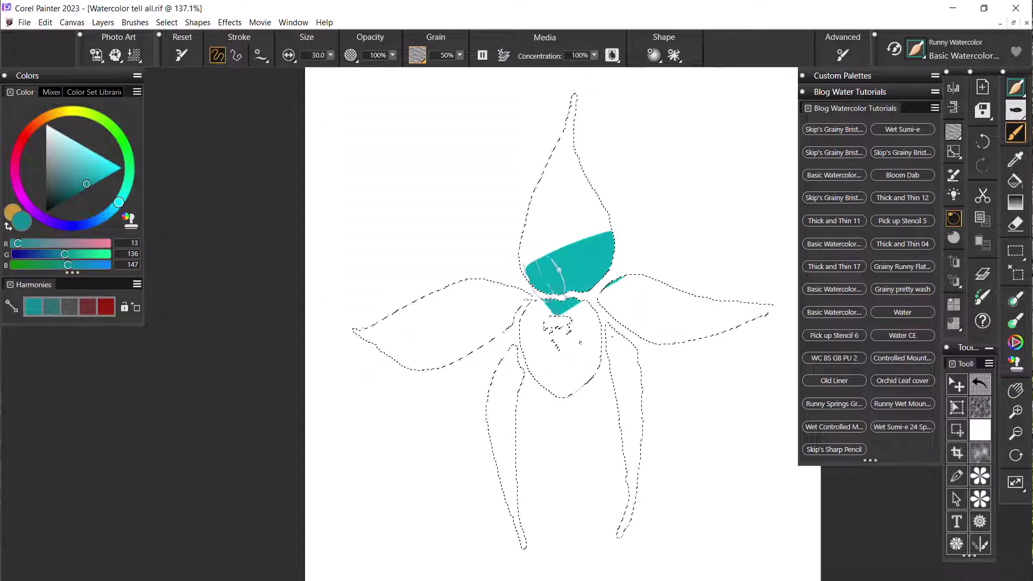
mouse_move(624, 231)
left_mouse_down()
mouse_move(578, 229)
mouse_move(527, 245)
left_mouse_up()
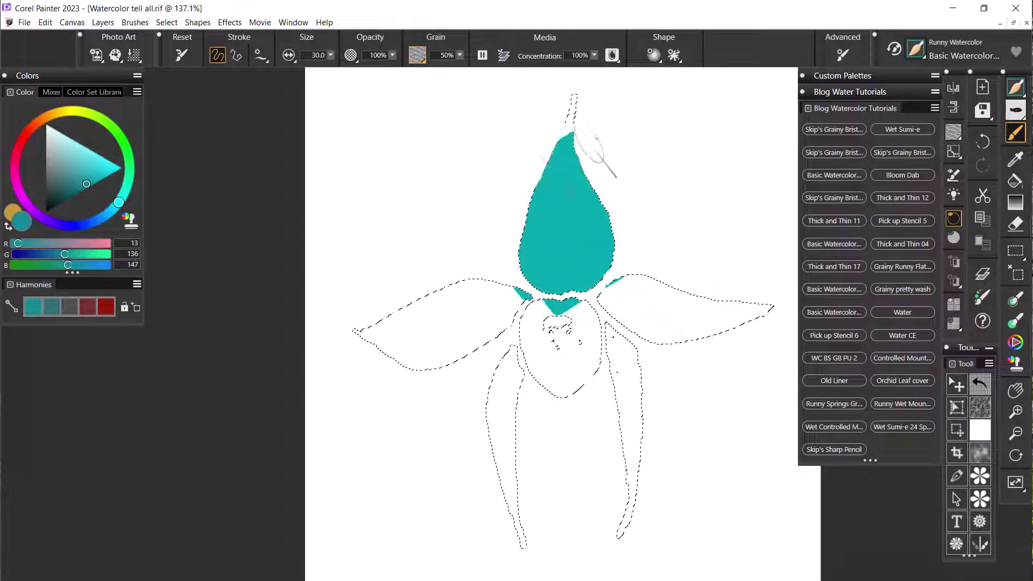
left_click_drag(592, 143, 596, 112)
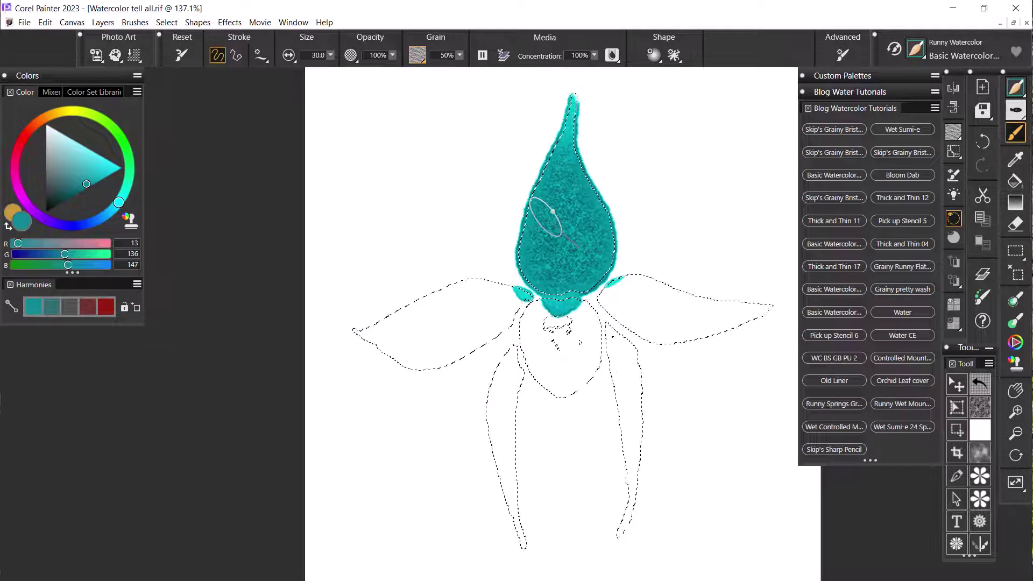
Step: Try lifting the teal pigment from the whole upper petal with the Pick up Stencil 5 brush, and undo the last change
left_click(903, 222)
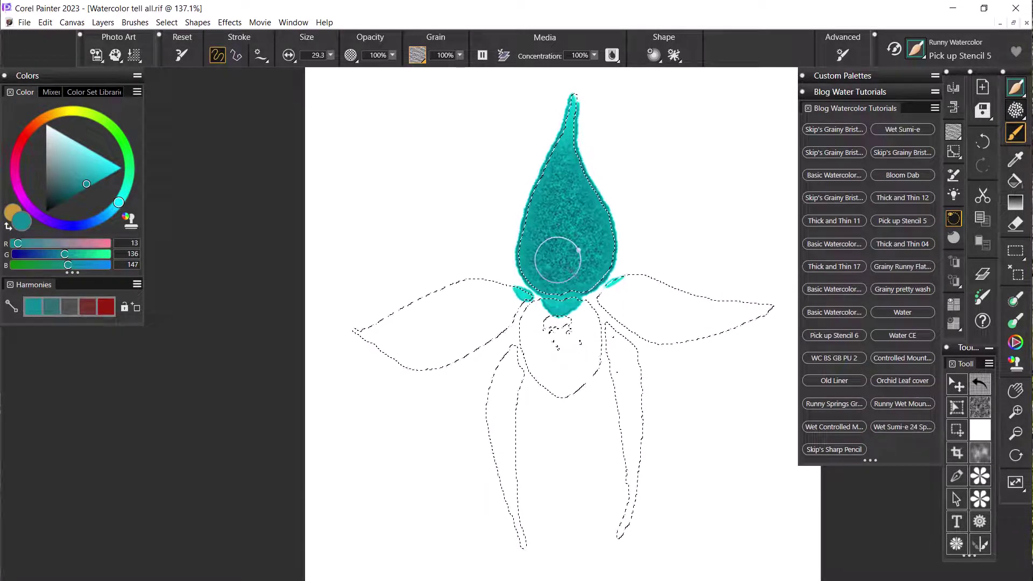
left_click_drag(562, 253, 527, 243)
left_click_drag(592, 247, 546, 249)
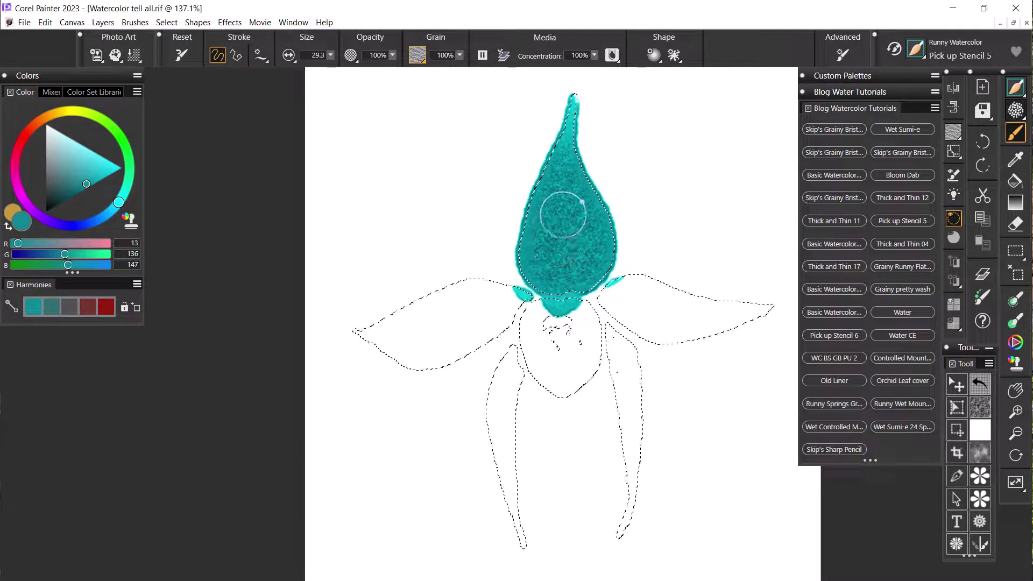
mouse_move(554, 217)
left_mouse_down()
mouse_move(557, 120)
mouse_move(571, 121)
mouse_move(556, 146)
mouse_move(569, 116)
left_mouse_up()
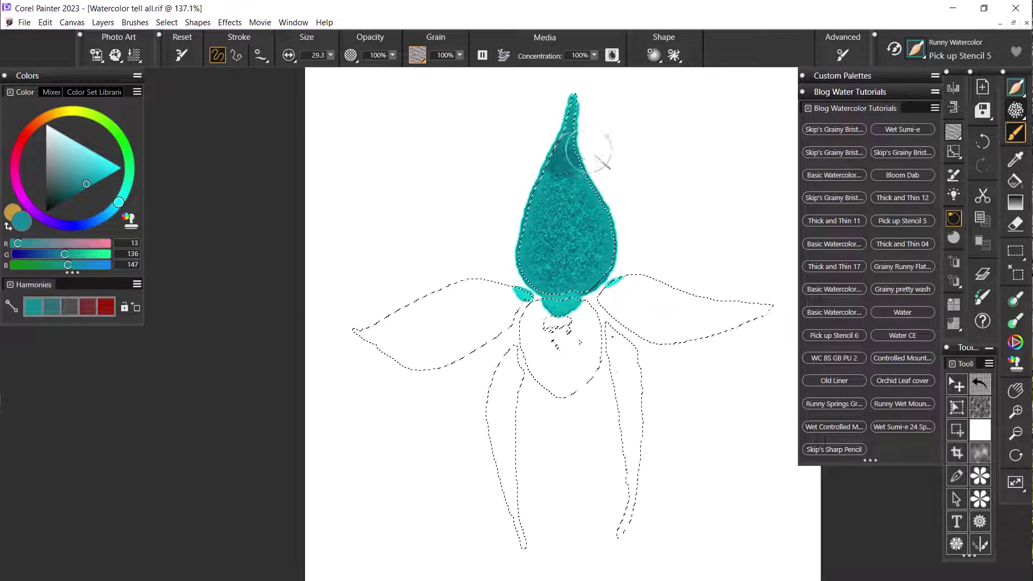
left_click_drag(534, 200, 576, 192)
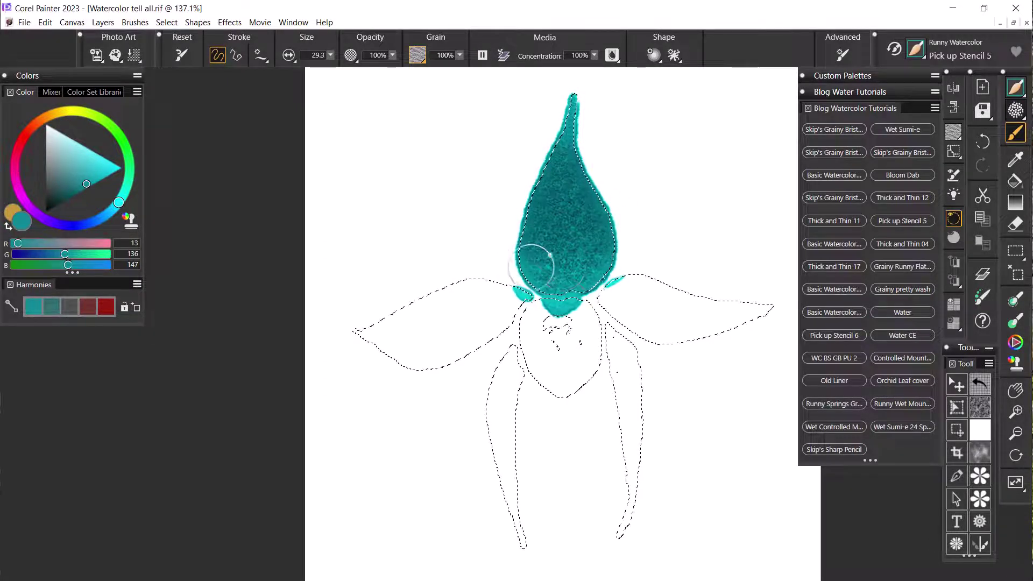
mouse_move(538, 258)
left_mouse_down()
mouse_move(583, 272)
mouse_move(555, 289)
mouse_move(599, 270)
mouse_move(556, 284)
mouse_move(581, 254)
mouse_move(544, 272)
mouse_move(517, 260)
mouse_move(518, 240)
mouse_move(518, 255)
mouse_move(540, 256)
mouse_move(547, 274)
mouse_move(588, 282)
mouse_move(559, 253)
left_mouse_up()
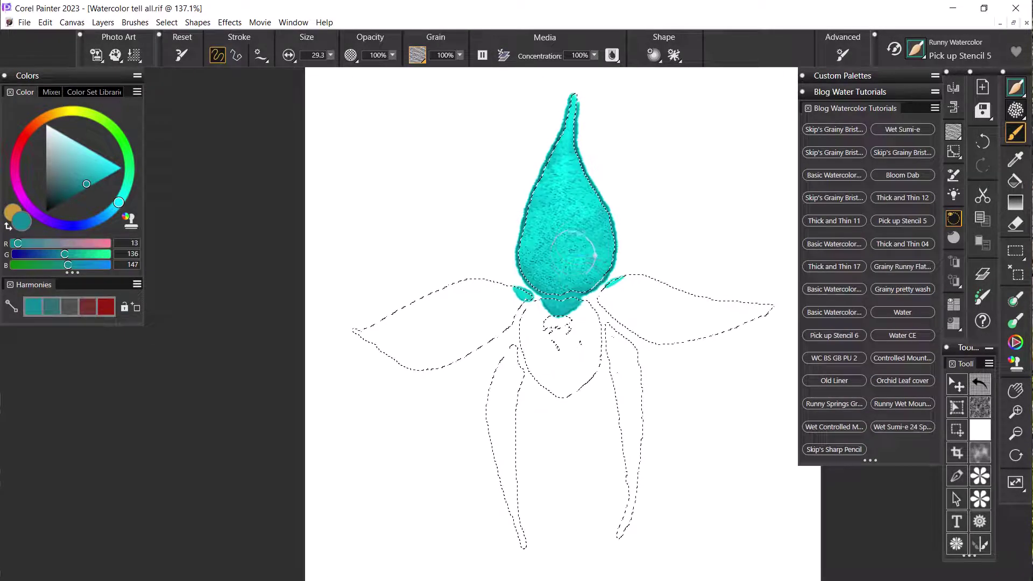
key("ctrl+z")
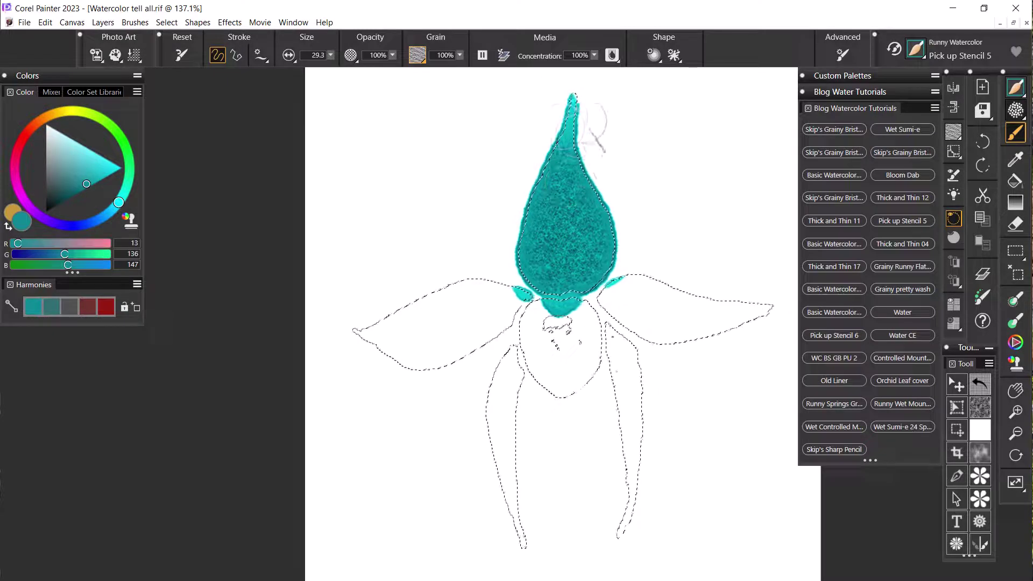
Step: Try lightening only parts of the teal petal with Pick up Stencil 5 strokes, and undo them
key("ctrl+y")
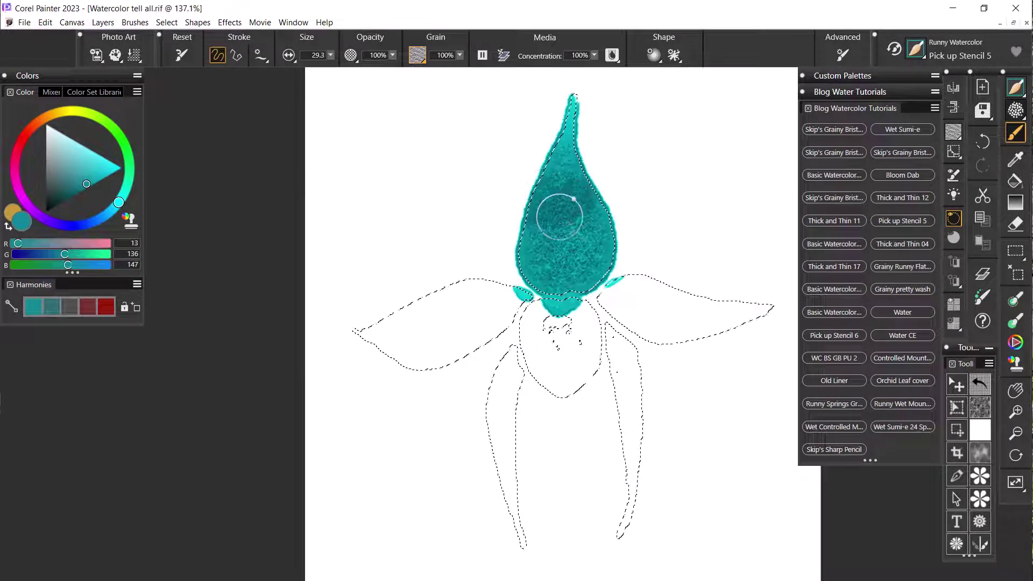
left_click_drag(554, 219, 669, 180)
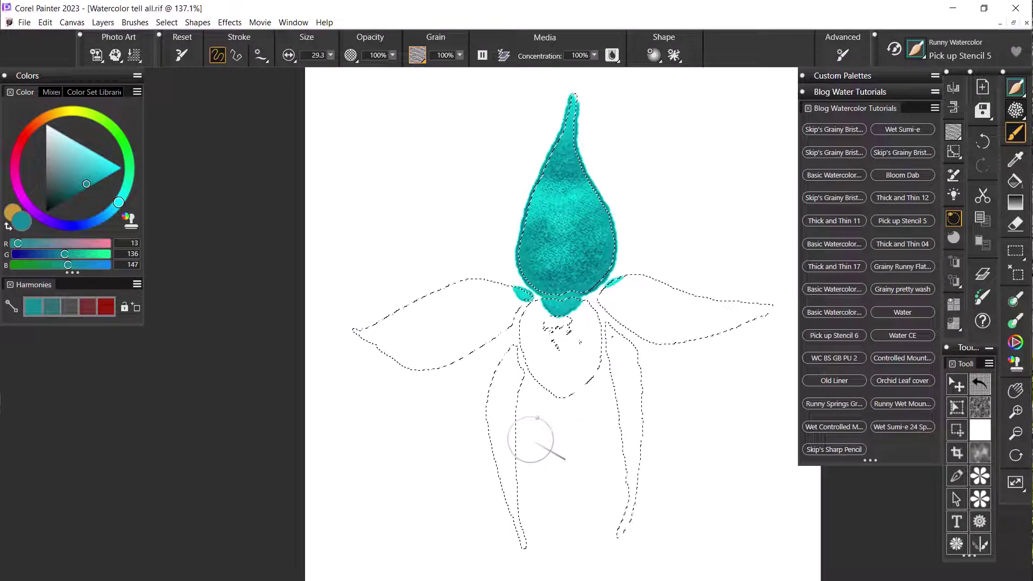
key("ctrl+z")
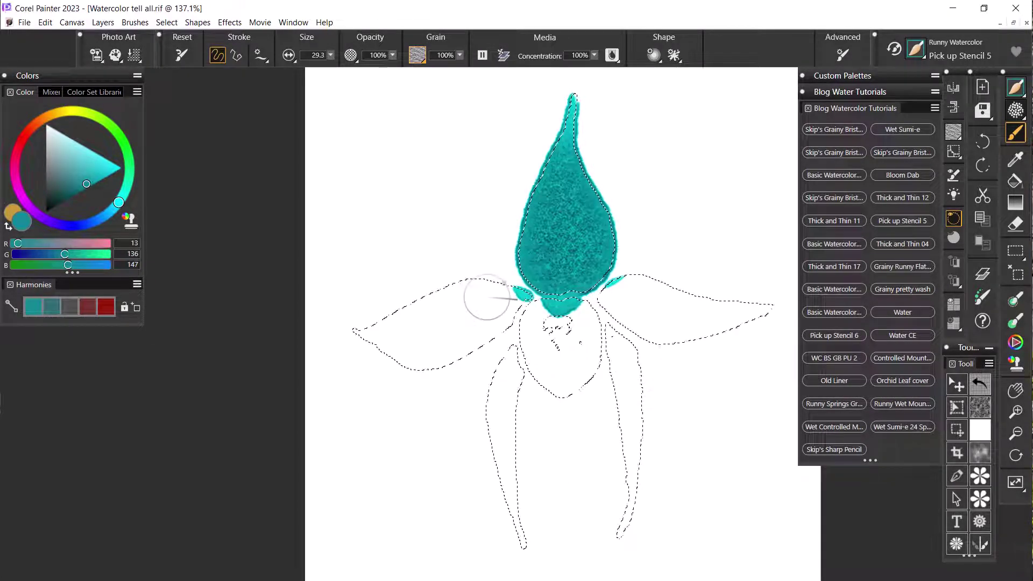
Step: Swap the main colour to ochre and brush Pick up Stencil 5 over the teal petal from tip to base, concentrating ochre toward the tip
left_click(8, 227)
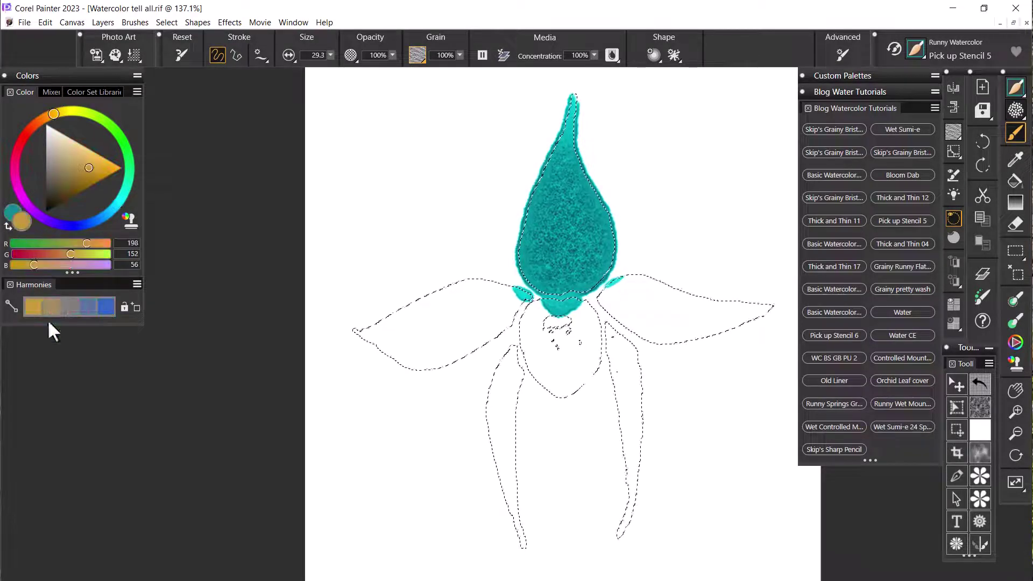
left_click_drag(569, 246, 572, 253)
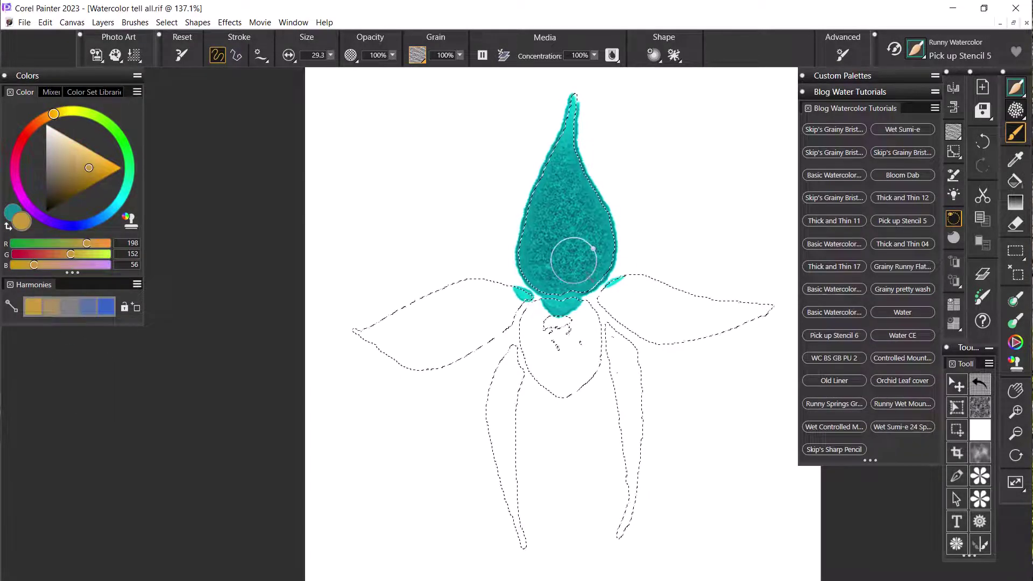
left_click_drag(577, 116, 562, 118)
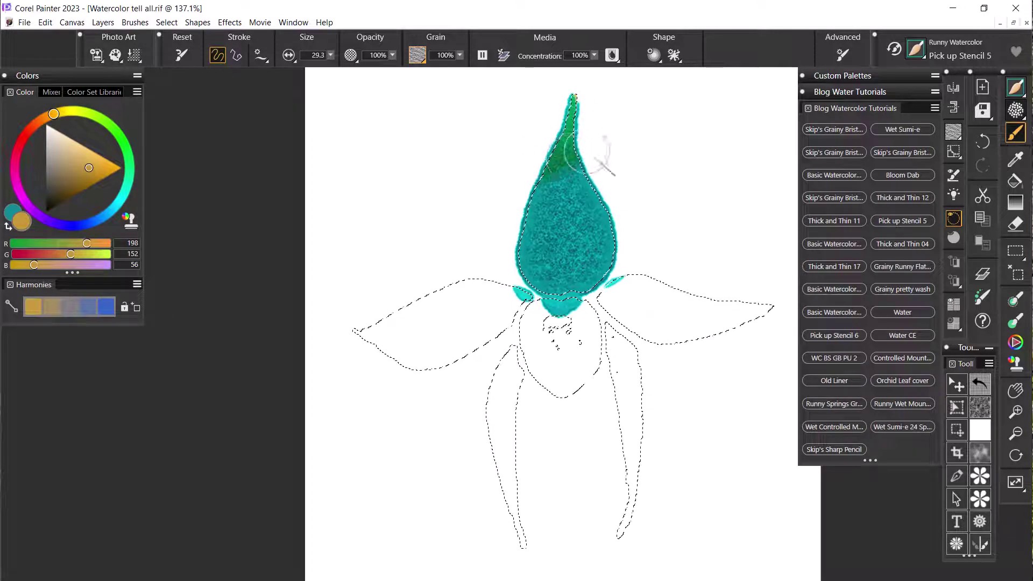
mouse_move(563, 186)
left_mouse_down()
mouse_move(593, 186)
mouse_move(504, 219)
mouse_move(617, 191)
mouse_move(507, 231)
mouse_move(589, 201)
left_mouse_up()
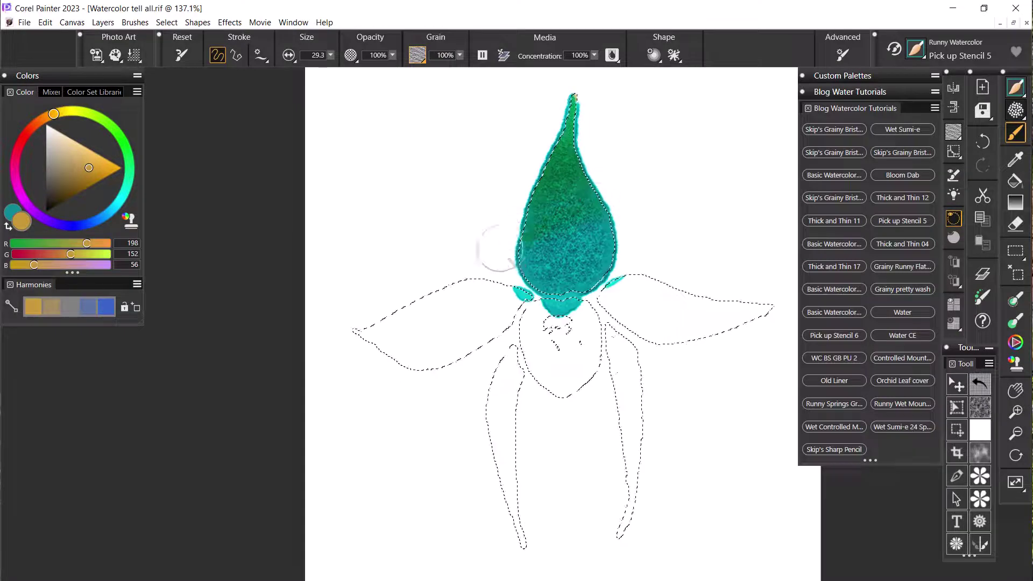
mouse_move(622, 229)
left_mouse_down()
mouse_move(520, 263)
mouse_move(626, 232)
mouse_move(524, 269)
mouse_move(604, 245)
mouse_move(536, 276)
mouse_move(629, 247)
mouse_move(524, 281)
mouse_move(630, 260)
mouse_move(557, 289)
mouse_move(629, 264)
mouse_move(560, 303)
left_mouse_up()
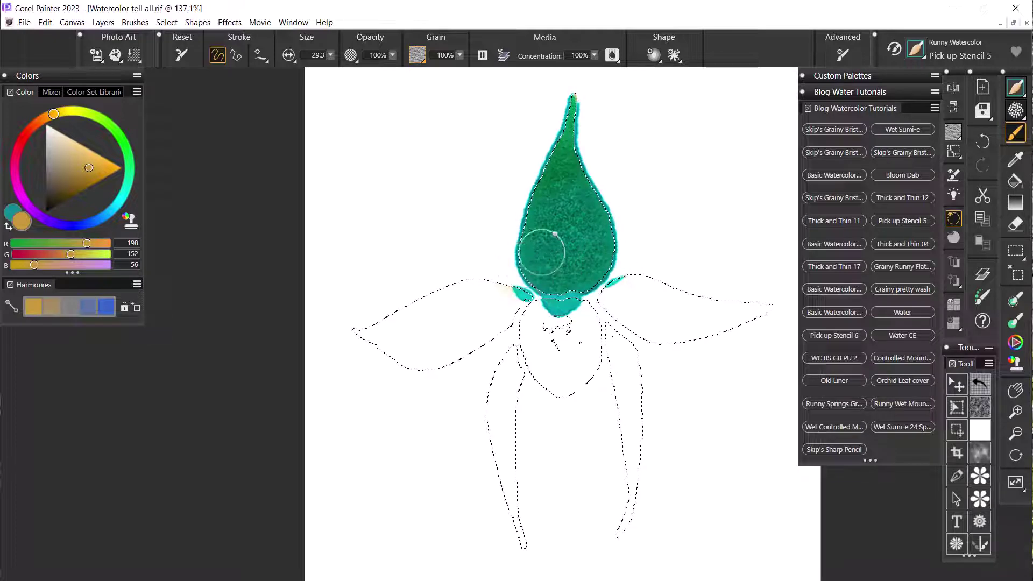
mouse_move(574, 211)
left_mouse_down()
mouse_move(547, 211)
mouse_move(586, 176)
mouse_move(565, 157)
left_mouse_up()
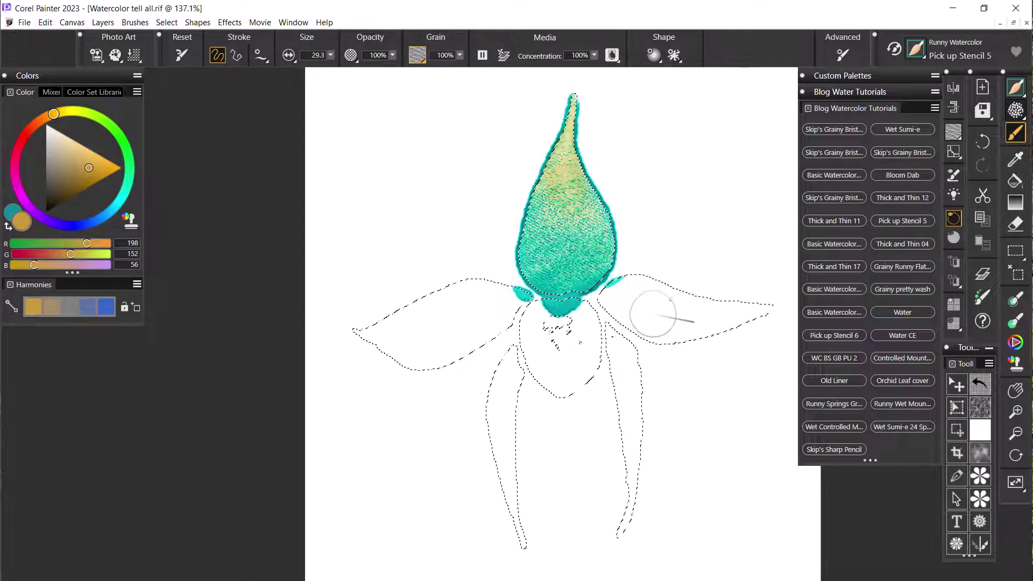
Step: Invert the orchid selection so the area outside the petals is selected
left_click(163, 20)
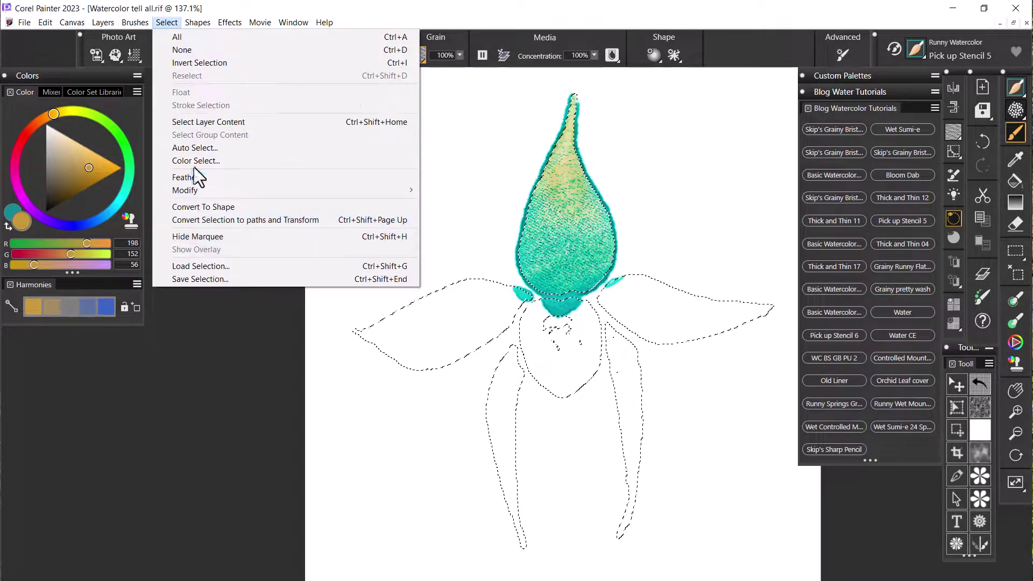
left_click(194, 63)
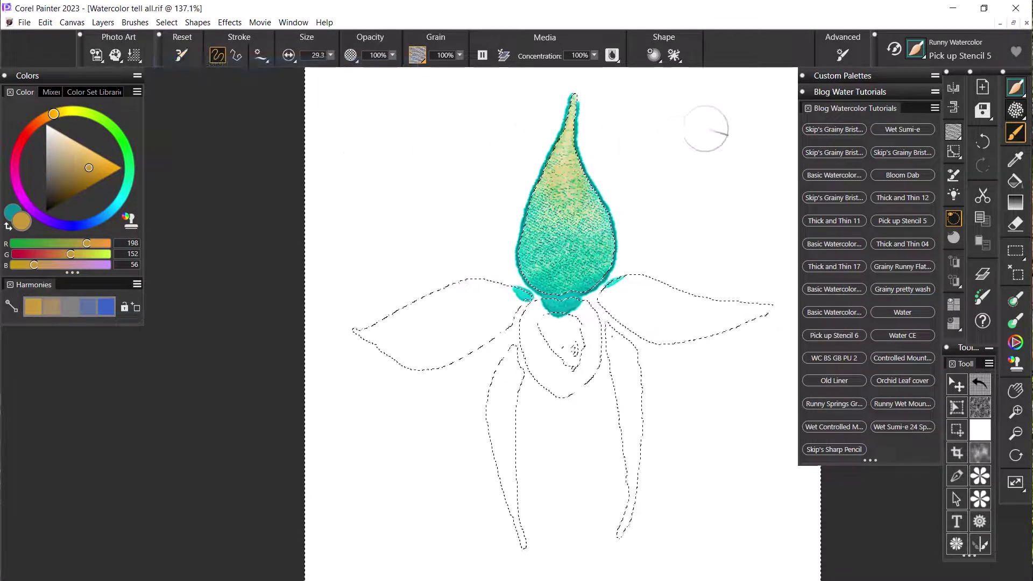